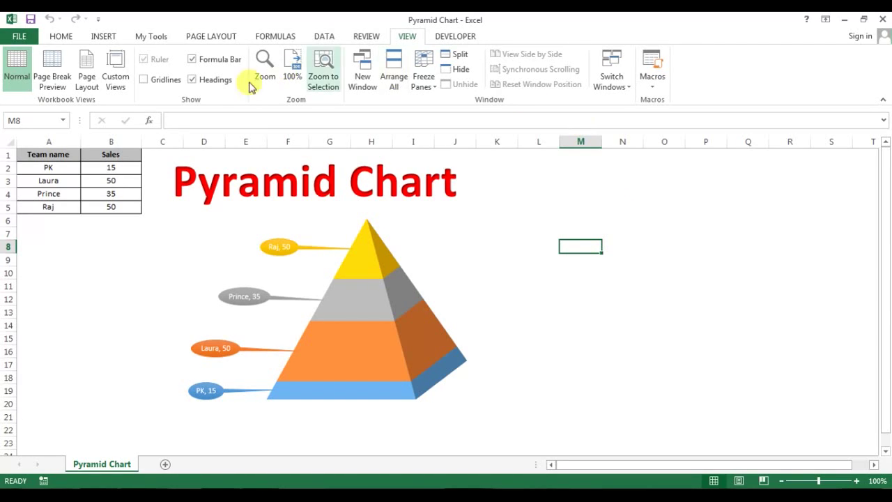
# - Select the Team name and Sales table A1:B5 and copy it
pyautogui.moveTo(28, 155); pyautogui.dragTo(138, 214)
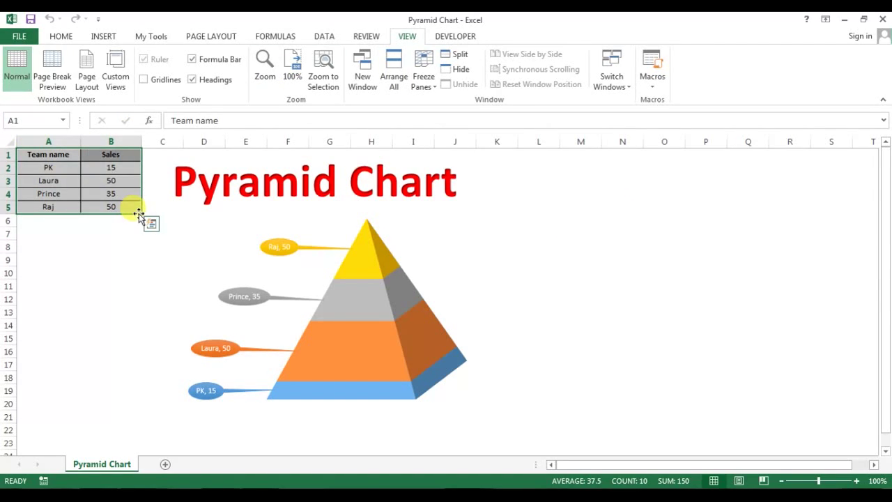
pyautogui.click(59, 166)
pyautogui.moveTo(60, 166); pyautogui.dragTo(59, 201)
pyautogui.click(106, 171)
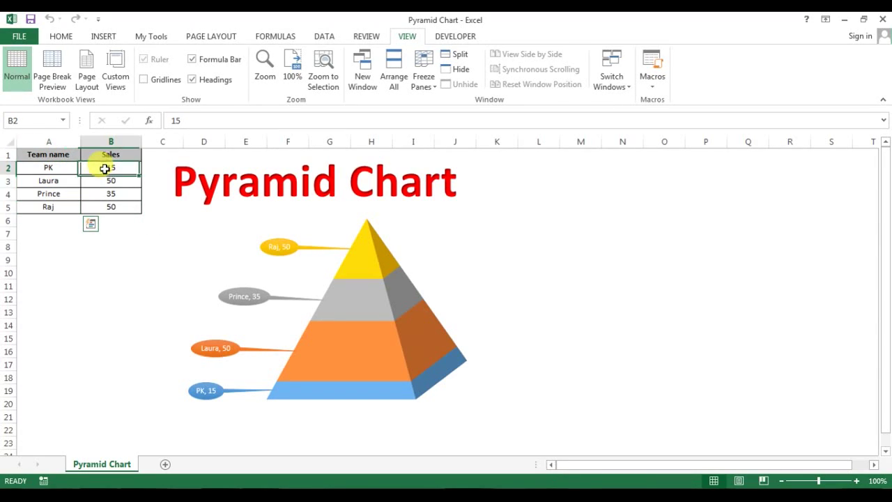
pyautogui.moveTo(106, 171); pyautogui.dragTo(111, 221)
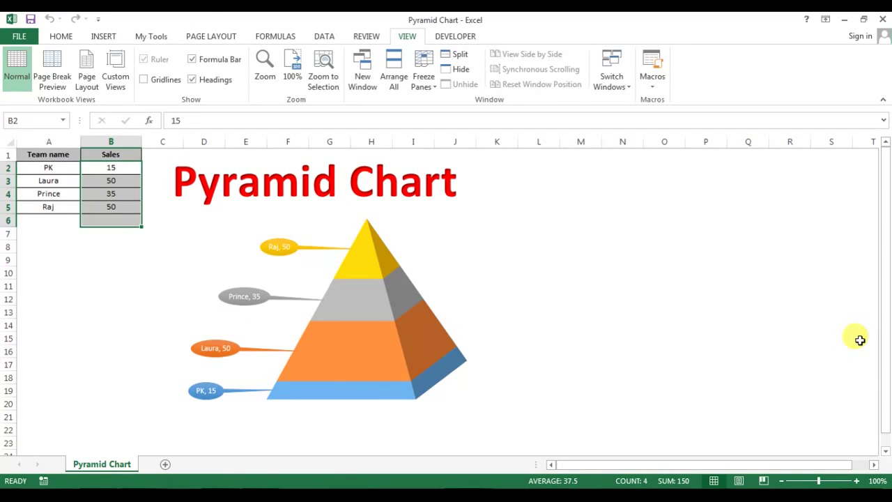
pyautogui.moveTo(40, 154); pyautogui.dragTo(100, 207)
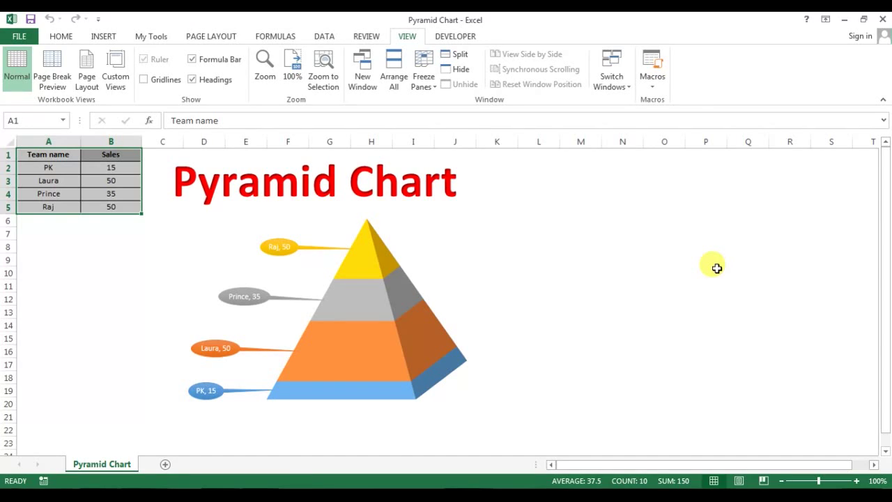
pyautogui.hotkey('ctrl', 'c')
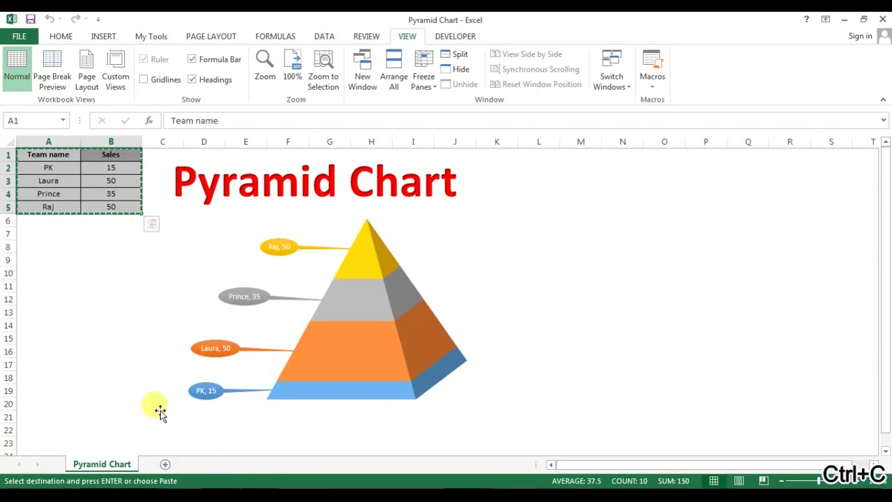
# - Paste the table into new Sheet4 at A1 and widen columns A and B
pyautogui.click(166, 465)
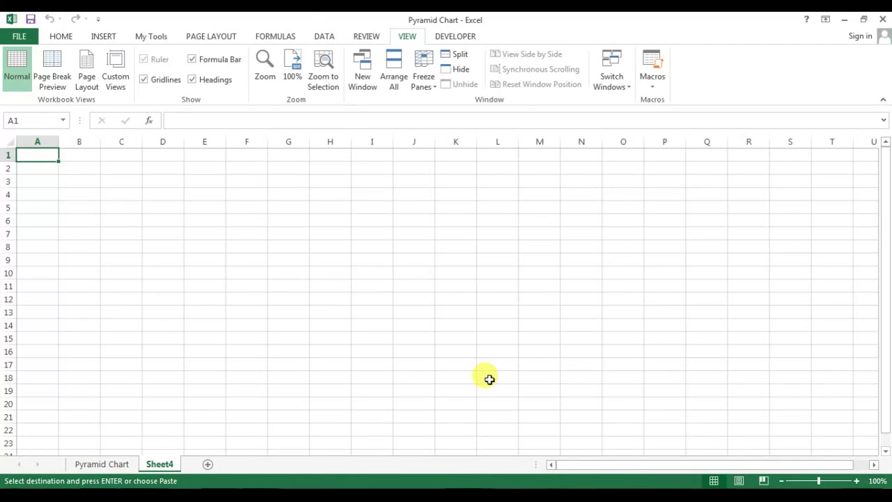
pyautogui.hotkey('ctrl', 'v')
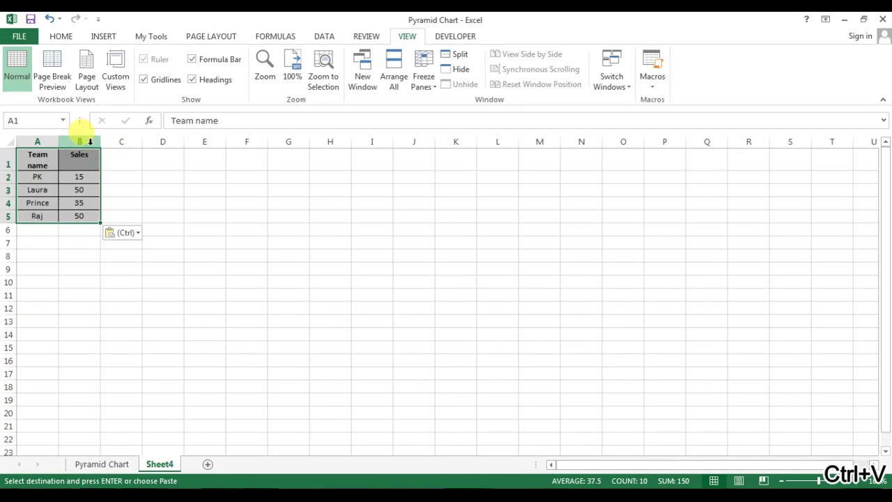
pyautogui.moveTo(96, 145); pyautogui.dragTo(114, 144)
pyautogui.moveTo(59, 143); pyautogui.dragTo(73, 143)
pyautogui.click(230, 216)
pyautogui.moveTo(10, 168)
pyautogui.mouseDown()
pyautogui.moveTo(10, 159)
pyautogui.moveTo(100, 206)
pyautogui.mouseUp()
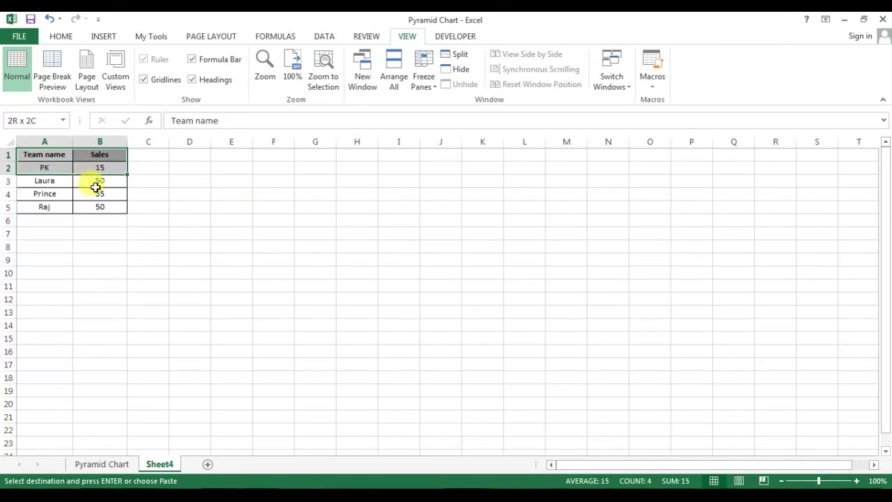
# - Insert a 3-D column chart of the Sales data, placed beside the table and enlarged
pyautogui.click(103, 38)
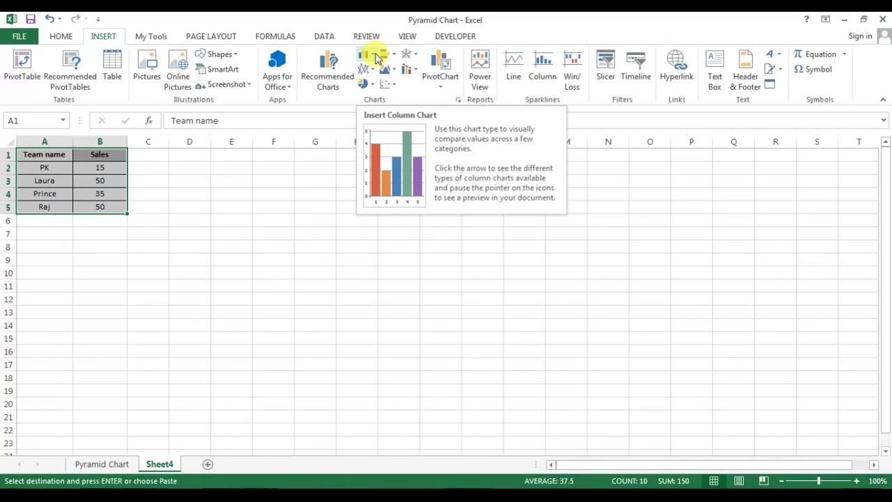
pyautogui.click(377, 59)
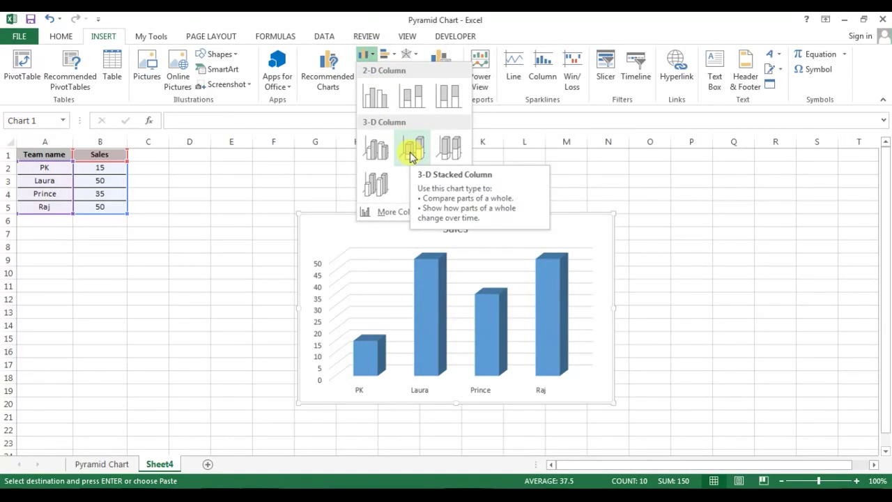
pyautogui.click(412, 150)
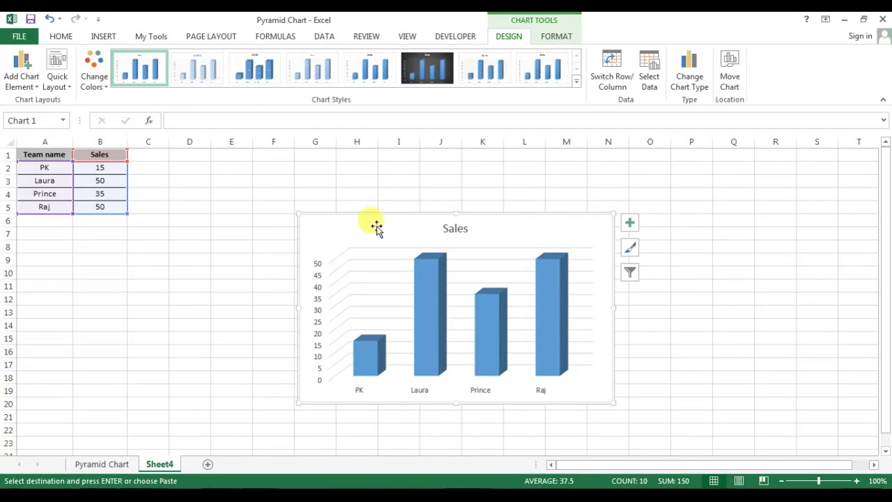
pyautogui.moveTo(363, 211); pyautogui.dragTo(264, 166)
pyautogui.moveTo(501, 352); pyautogui.dragTo(569, 380)
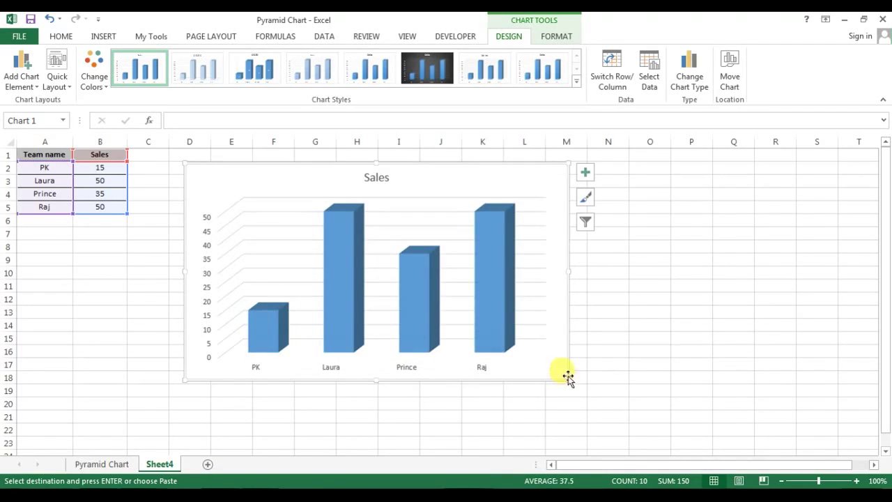
# - Switch row/column in the chart data so PK, Laura, Prince and Raj stack in one Sales column
pyautogui.rightClick(345, 247)
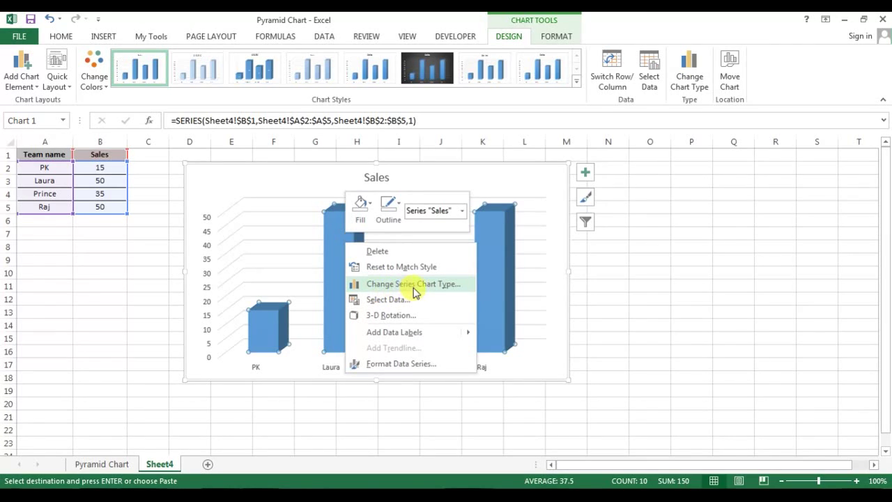
pyautogui.click(435, 288)
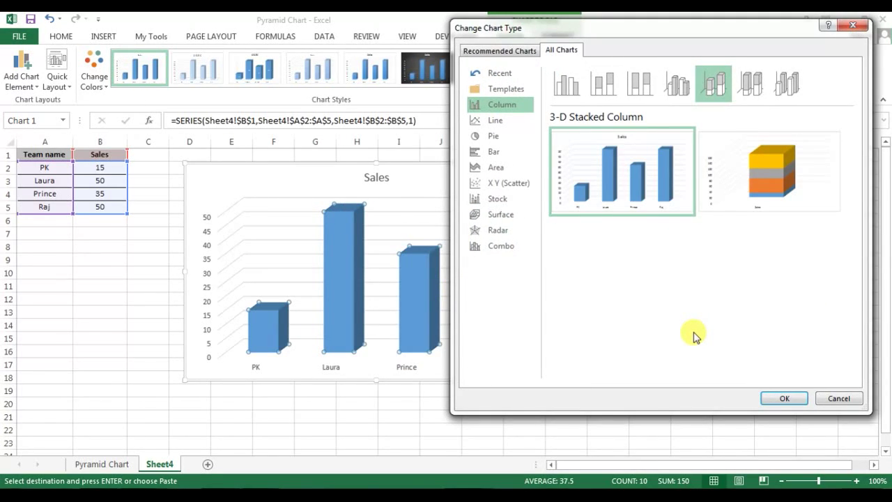
pyautogui.click(854, 26)
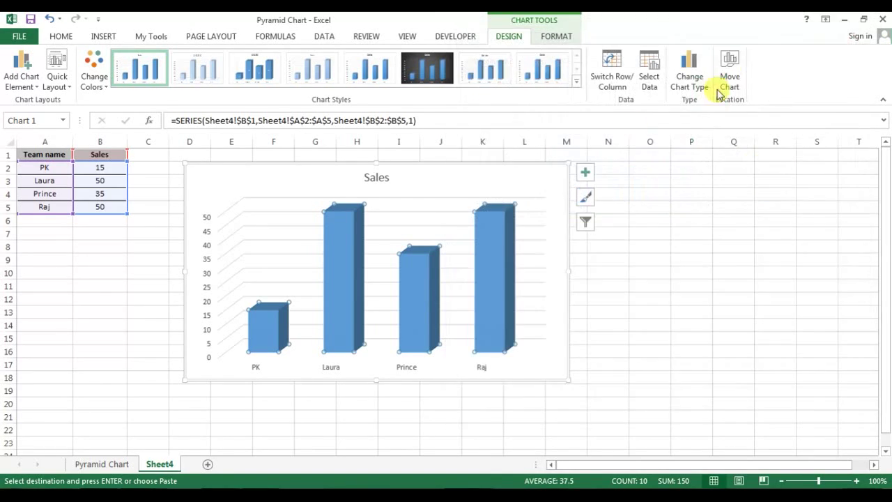
pyautogui.rightClick(318, 230)
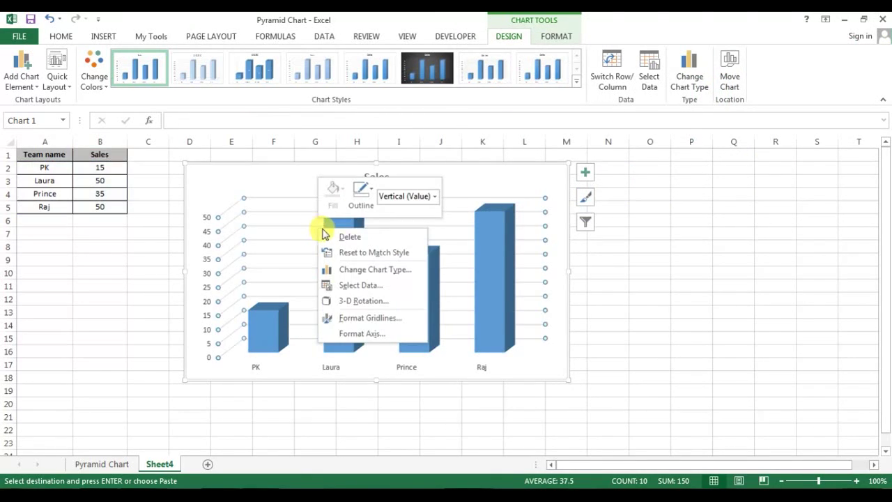
pyautogui.click(370, 287)
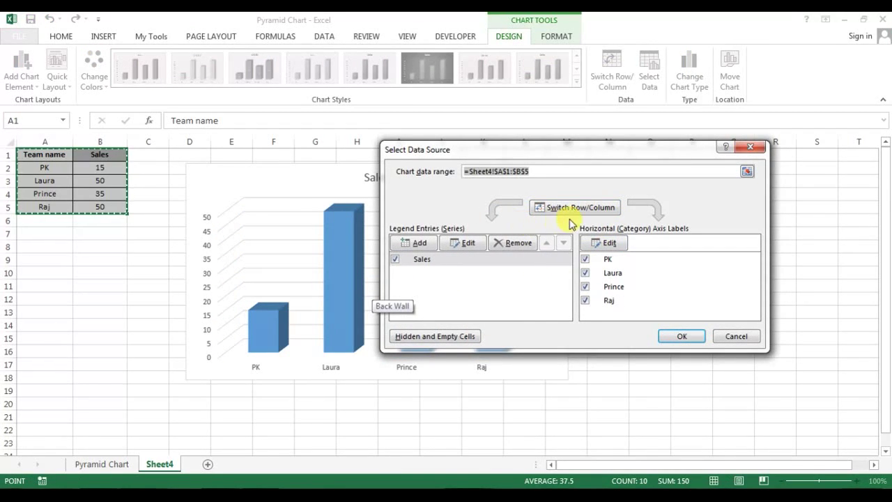
pyautogui.click(595, 214)
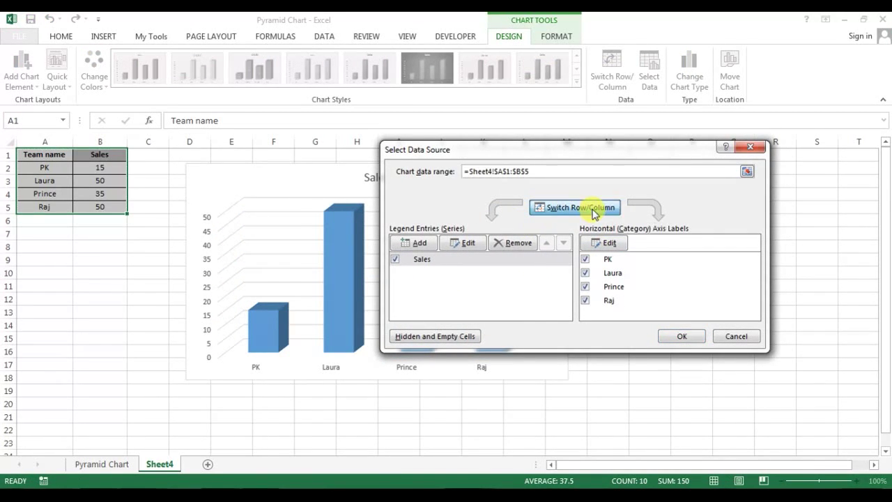
pyautogui.click(680, 338)
pyautogui.click(645, 339)
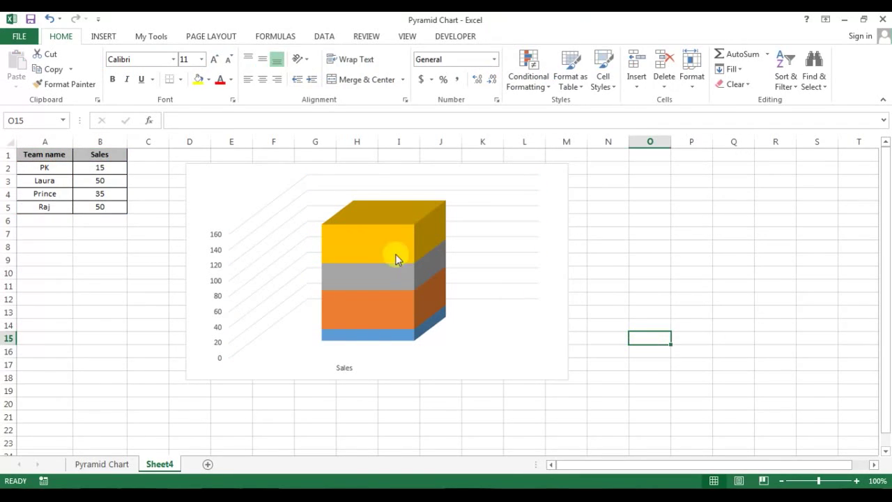
pyautogui.moveTo(385, 244)
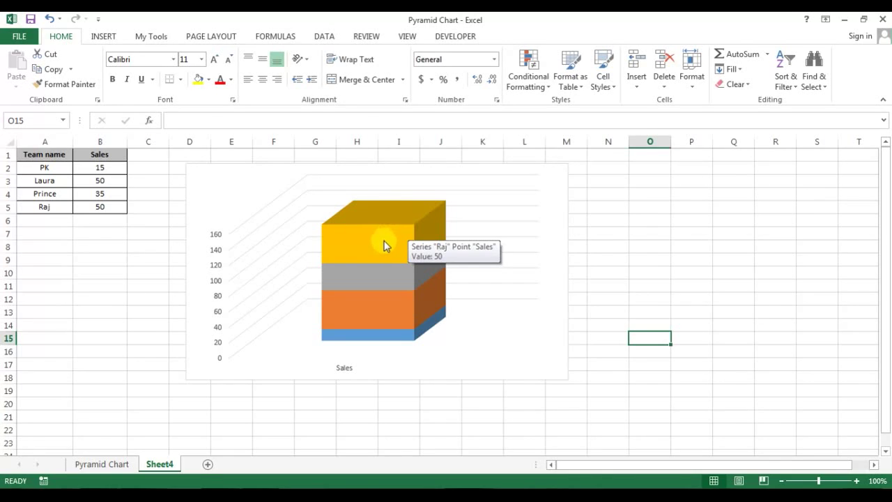
# - Change Raj's series column shape to a full pyramid
pyautogui.click(387, 241)
pyautogui.rightClick(390, 239)
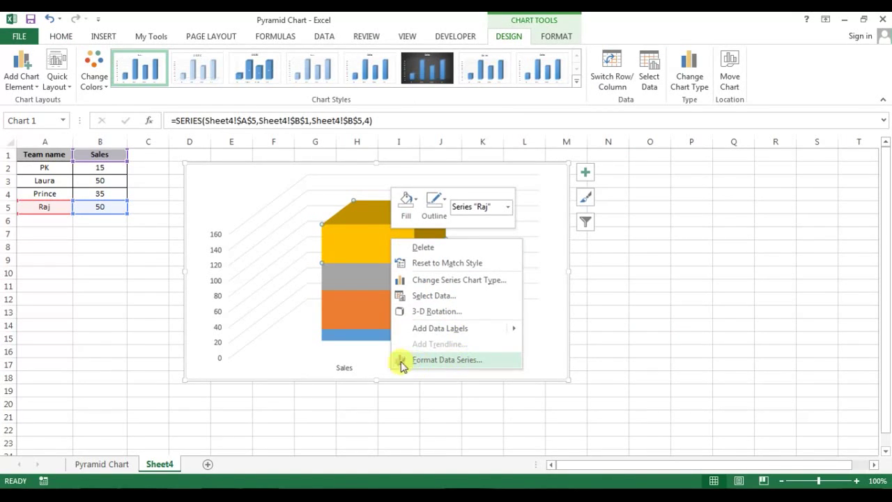
pyautogui.click(459, 364)
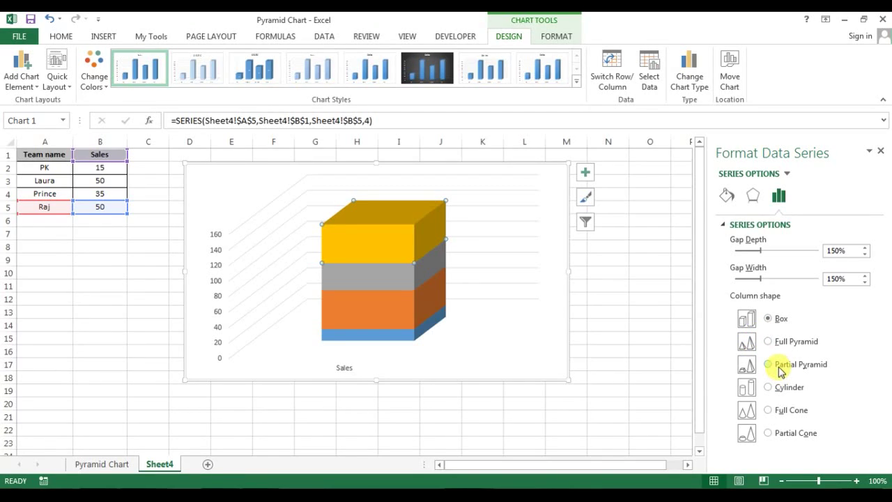
pyautogui.click(769, 342)
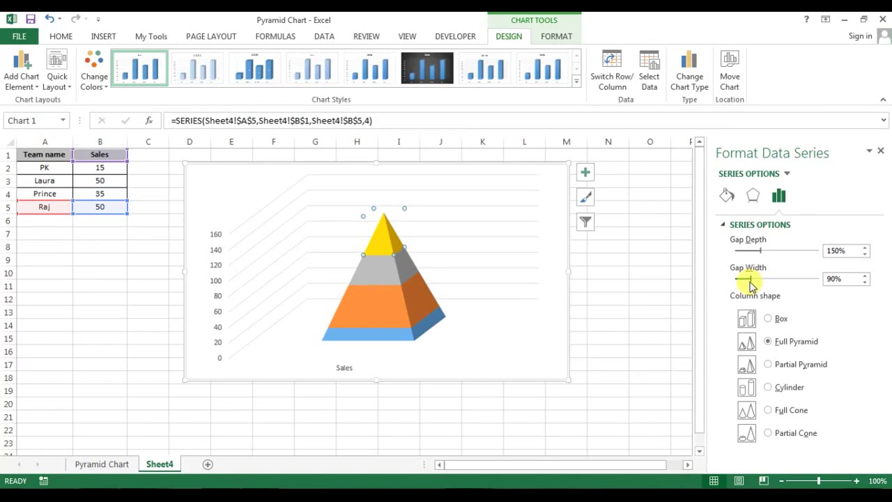
# - Set the series gap depth and gap width to 50% and close the formatting pane
pyautogui.moveTo(761, 251); pyautogui.dragTo(751, 251)
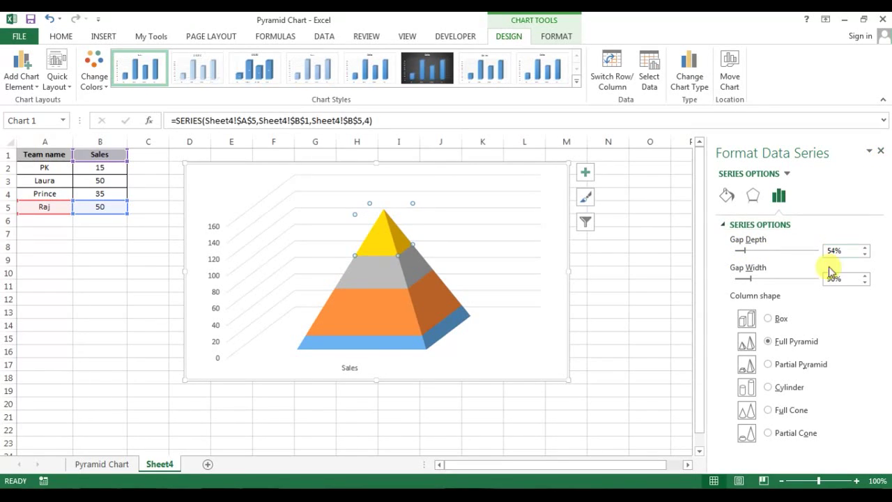
pyautogui.moveTo(751, 282); pyautogui.dragTo(748, 280)
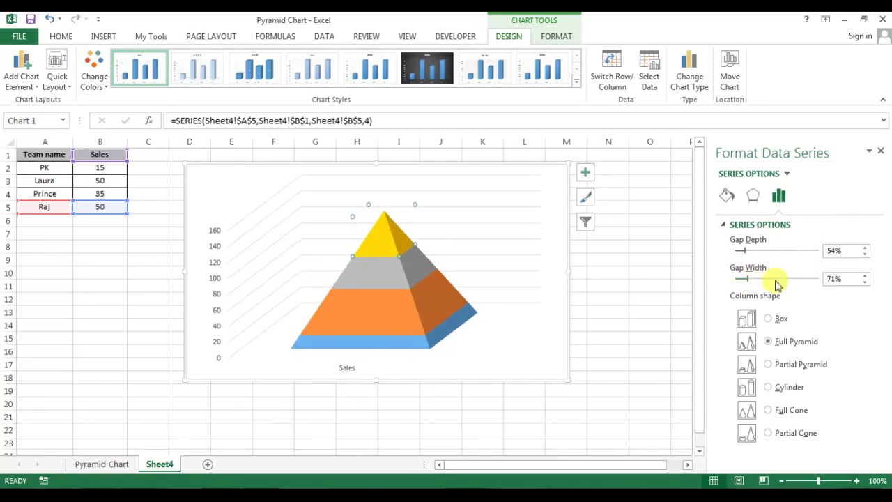
pyautogui.doubleClick(834, 279)
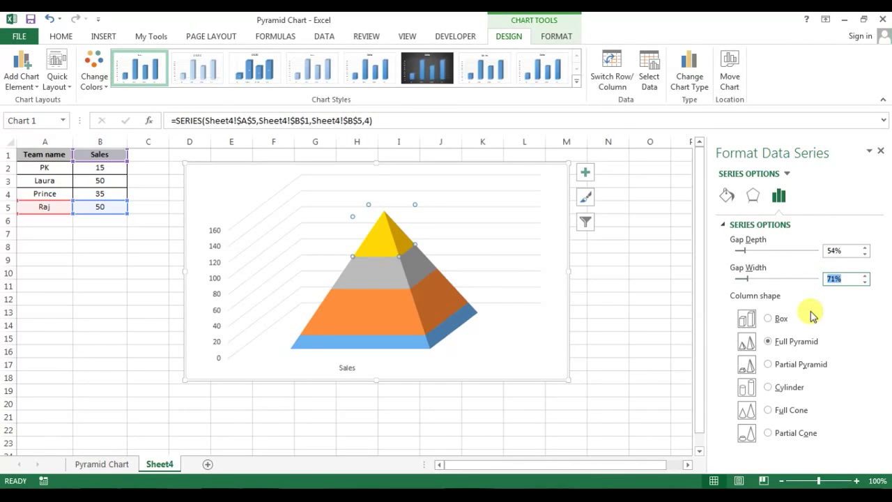
pyautogui.write('50')
pyautogui.doubleClick(837, 250)
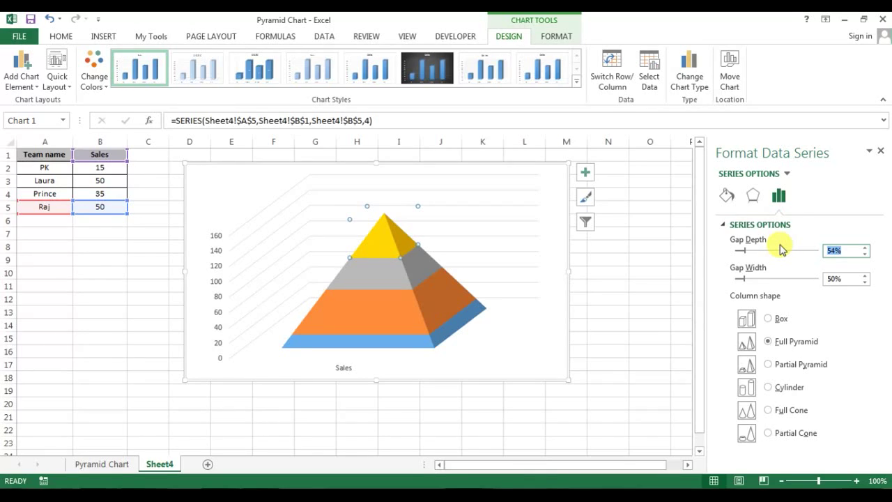
pyautogui.write('50')
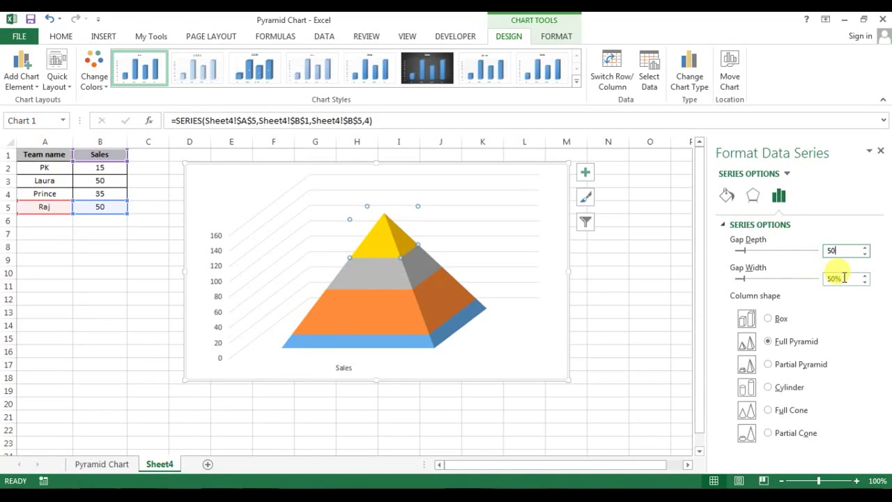
pyautogui.click(834, 278)
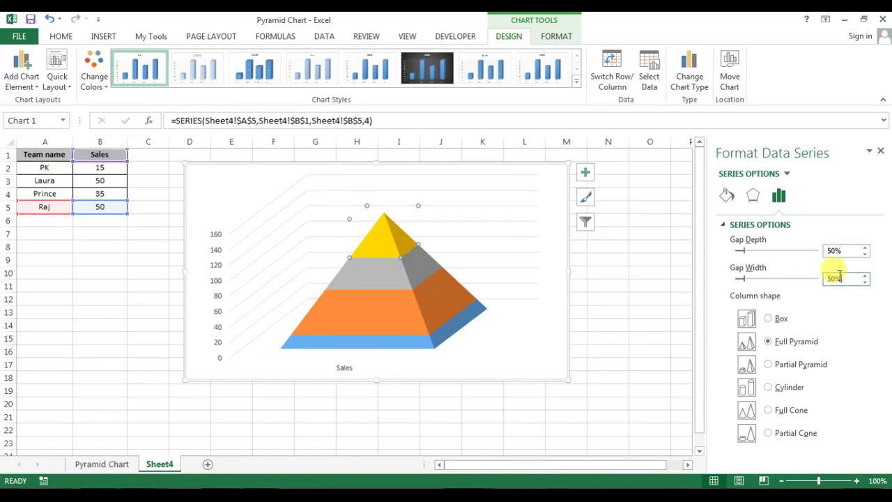
pyautogui.click(883, 152)
pyautogui.click(566, 253)
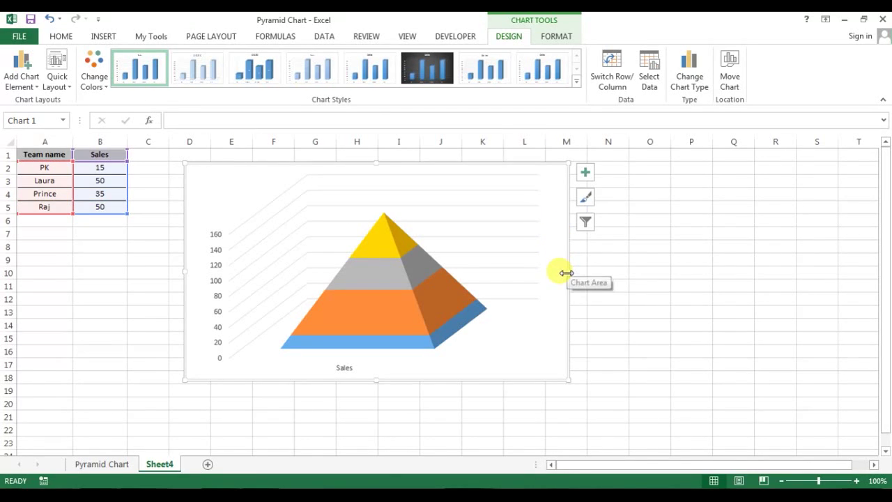
# - Narrow the chart, remove axes and gridlines, and show each tier's sales value label
pyautogui.moveTo(565, 272)
pyautogui.mouseDown()
pyautogui.moveTo(512, 279)
pyautogui.moveTo(488, 269)
pyautogui.mouseUp()
pyautogui.moveTo(409, 165); pyautogui.dragTo(402, 161)
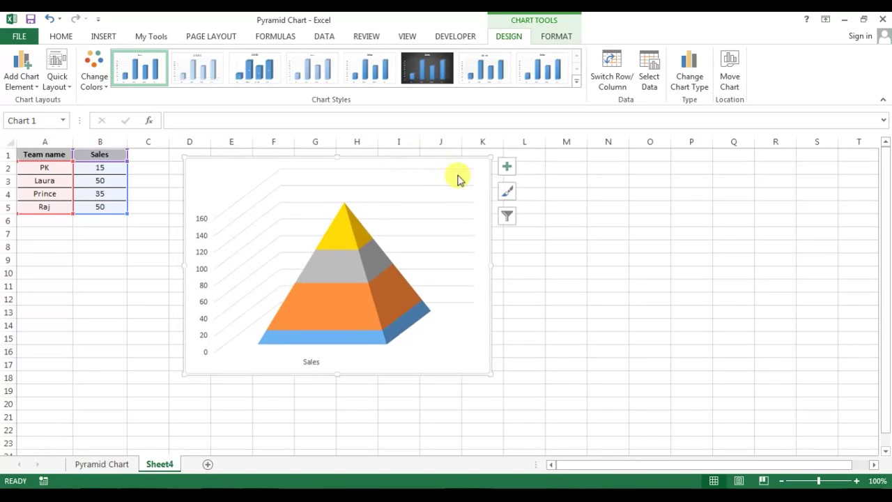
pyautogui.click(507, 166)
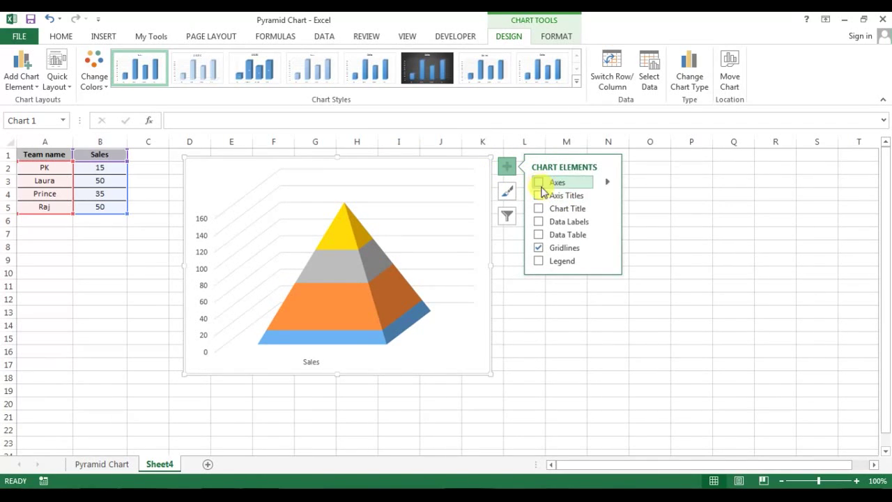
pyautogui.click(538, 247)
pyautogui.click(538, 234)
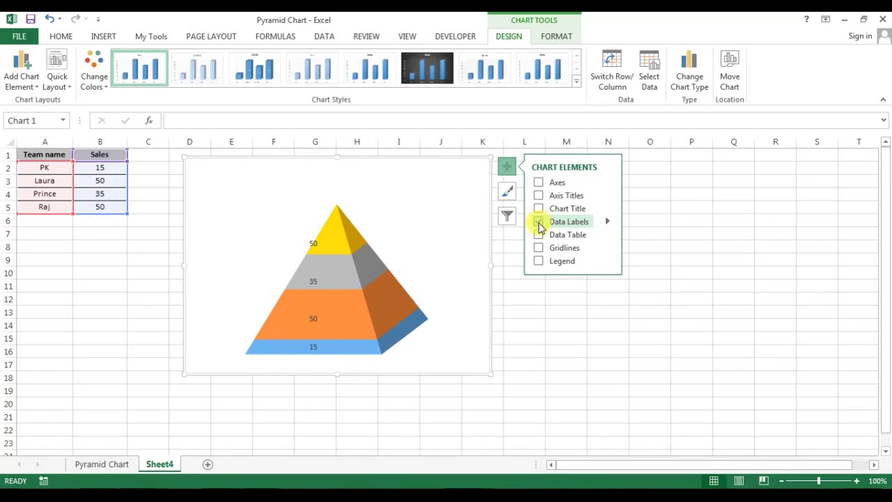
# - Add series names to the labels so they read Raj 50, Prince 35, Laura 50, PK 15
pyautogui.click(732, 272)
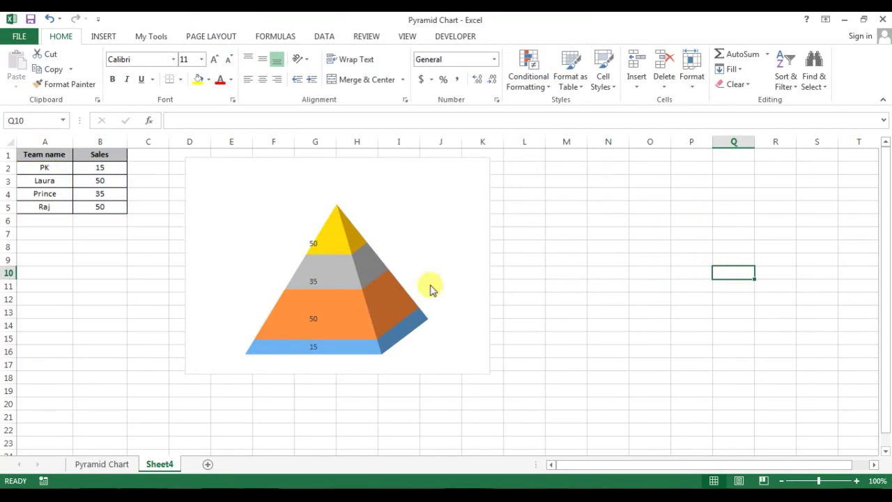
pyautogui.click(313, 244)
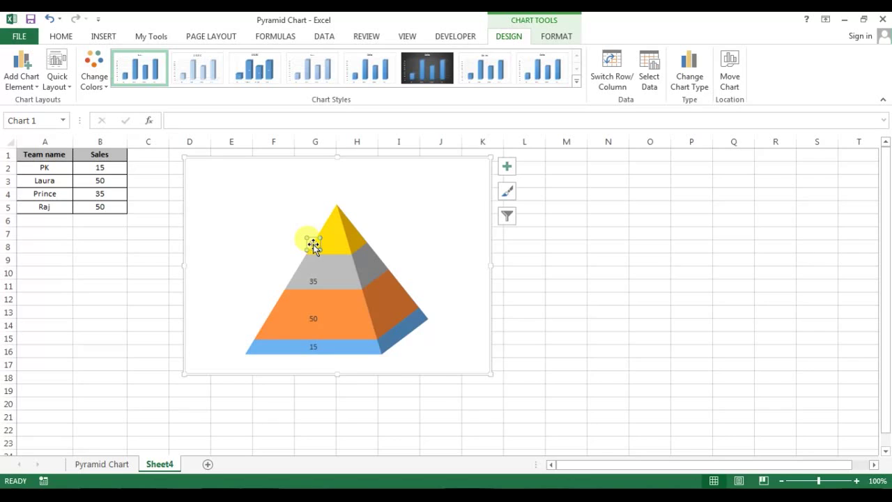
pyautogui.rightClick(313, 244)
pyautogui.click(378, 383)
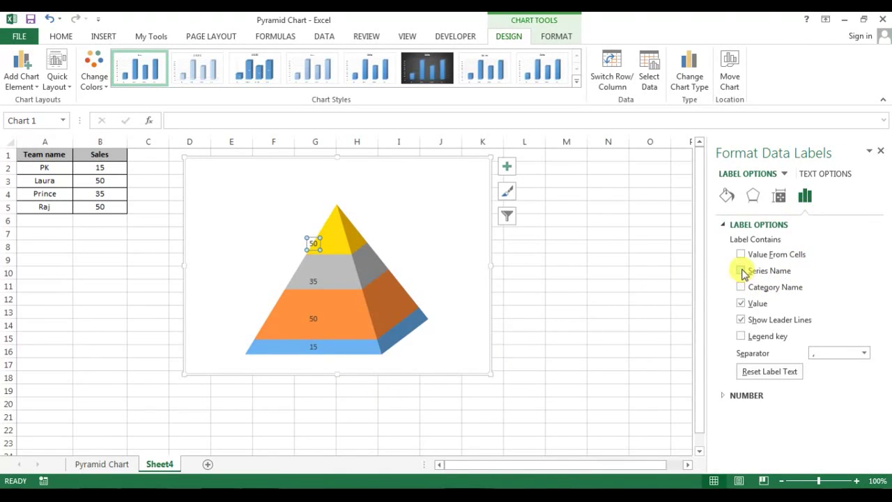
pyautogui.click(312, 281)
pyautogui.click(745, 272)
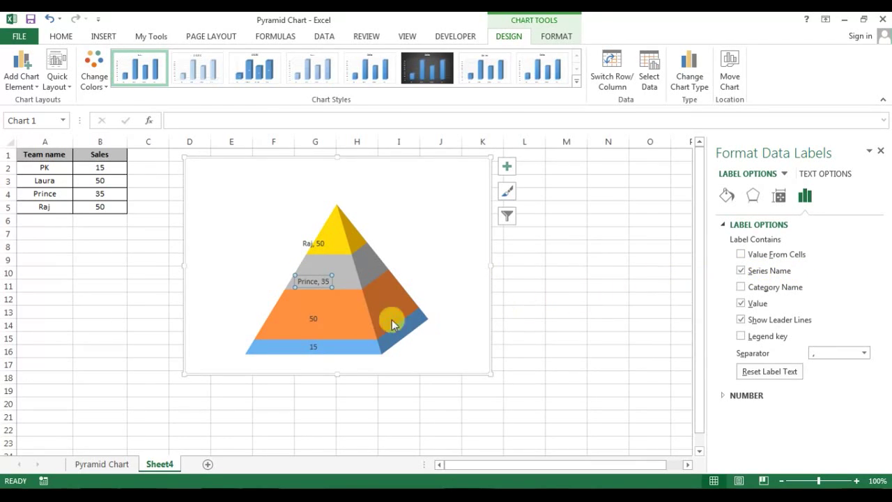
pyautogui.click(313, 318)
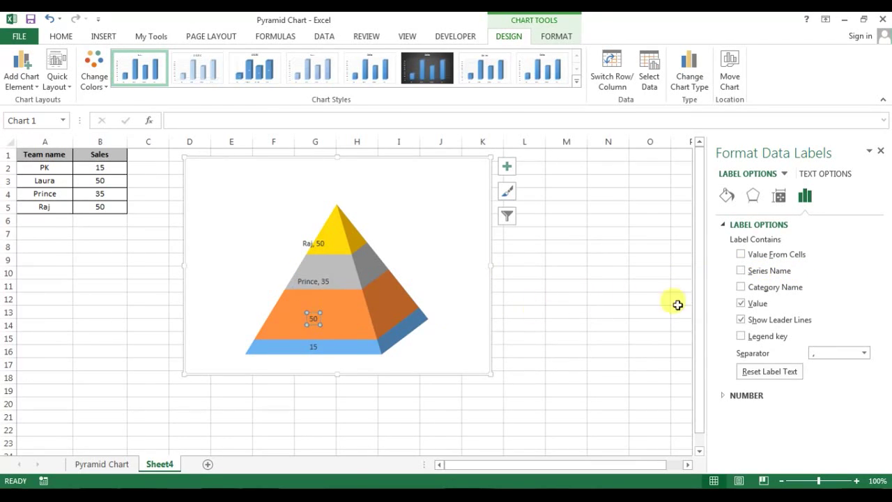
pyautogui.click(741, 272)
pyautogui.click(313, 347)
pyautogui.click(741, 272)
pyautogui.click(881, 153)
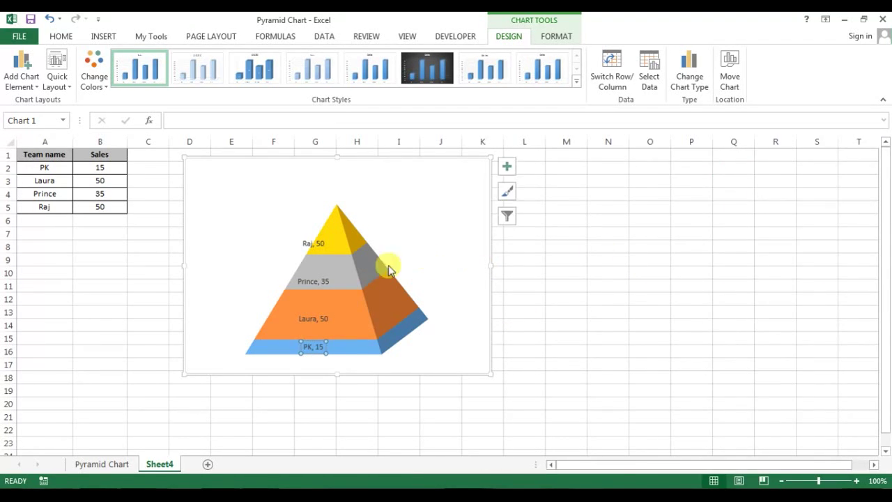
pyautogui.click(70, 38)
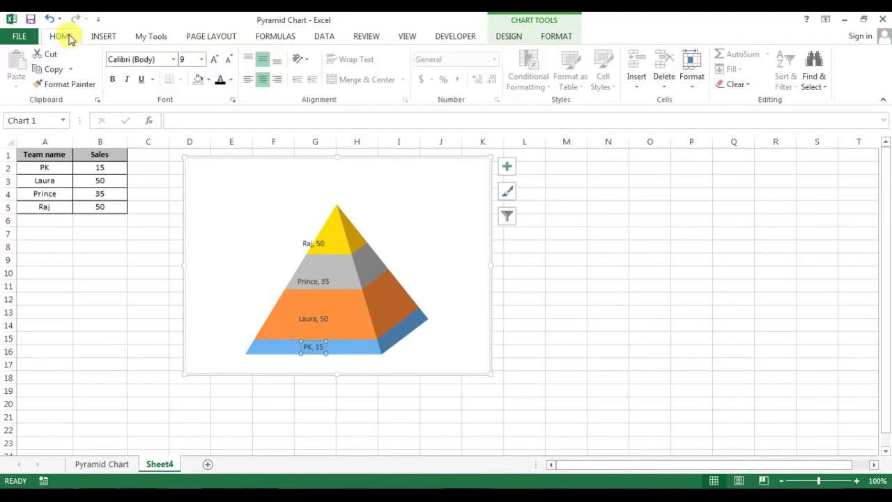
# - Bold the PK 15, Laura 50, Prince 35 and Raj 50 labels
pyautogui.click(322, 348)
pyautogui.click(119, 81)
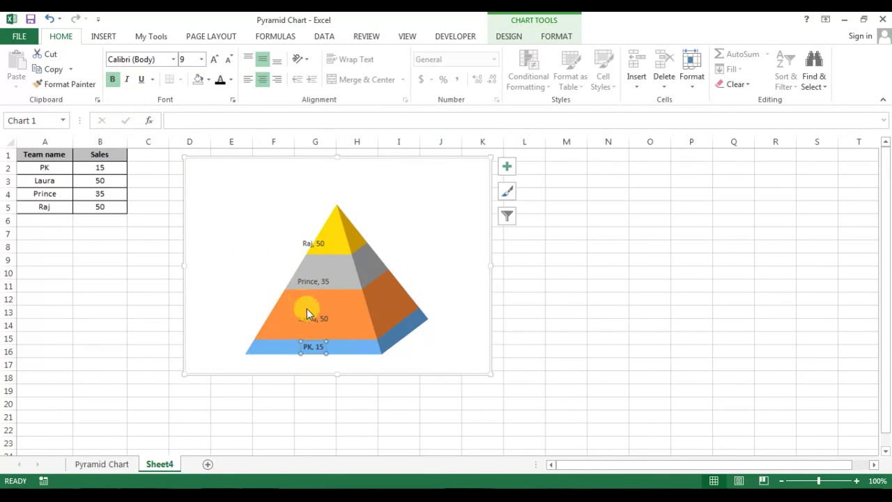
pyautogui.click(311, 317)
pyautogui.click(112, 79)
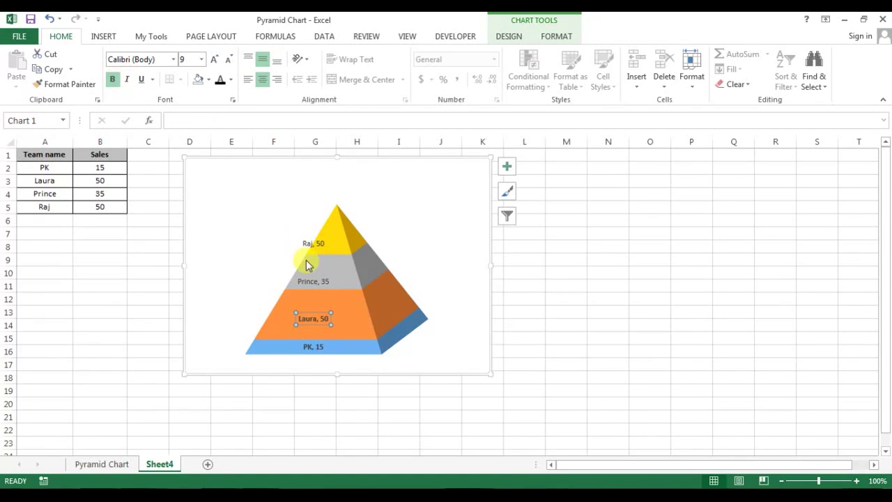
pyautogui.click(306, 283)
pyautogui.click(112, 78)
pyautogui.click(112, 79)
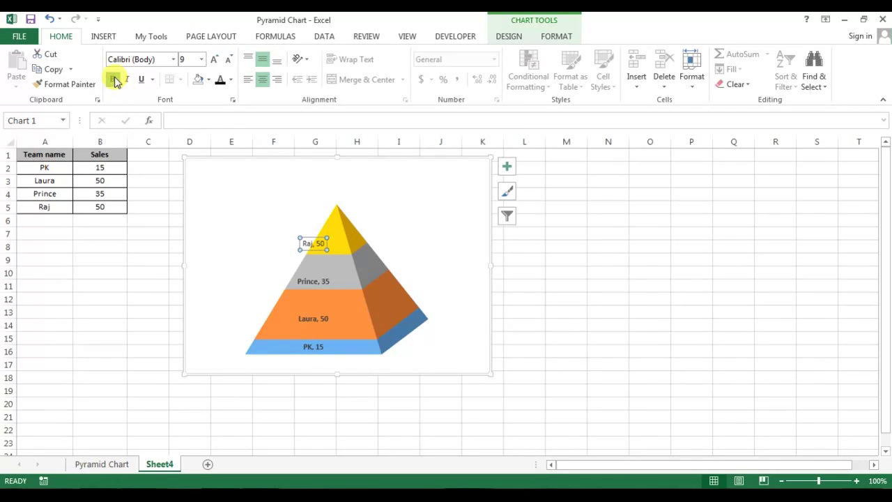
# - Make Raj, 50 a yellow oval callout left of the pyramid; drag Prince, 35 outside
pyautogui.rightClick(313, 252)
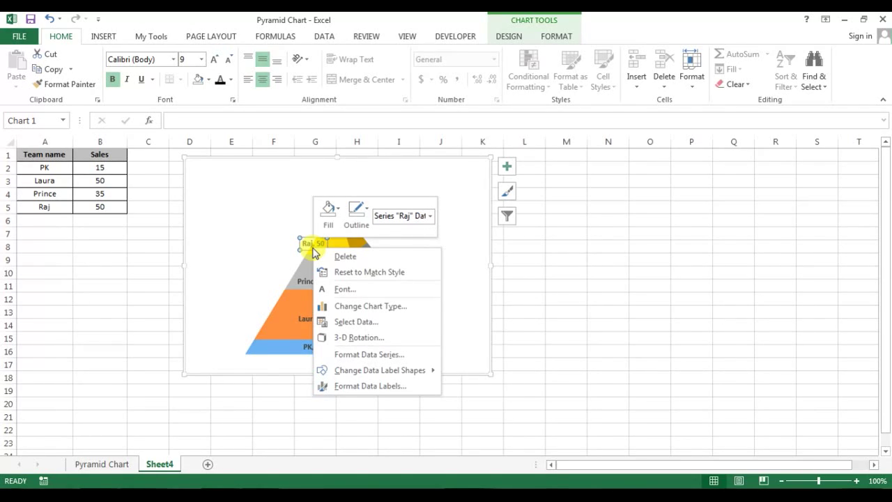
pyautogui.moveTo(380, 371)
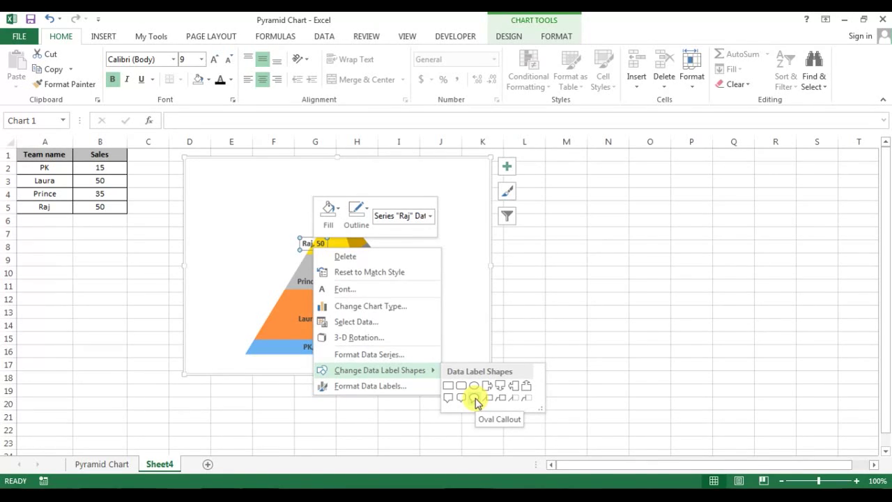
pyautogui.click(475, 399)
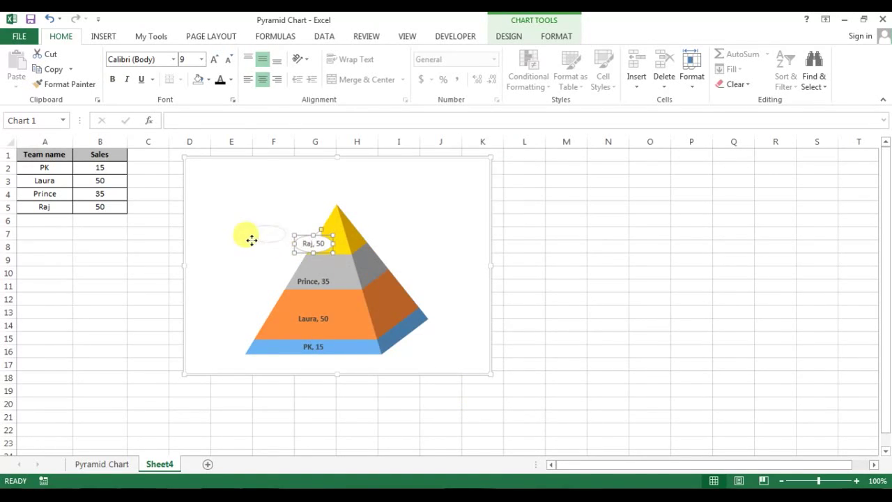
pyautogui.moveTo(307, 251); pyautogui.dragTo(234, 246)
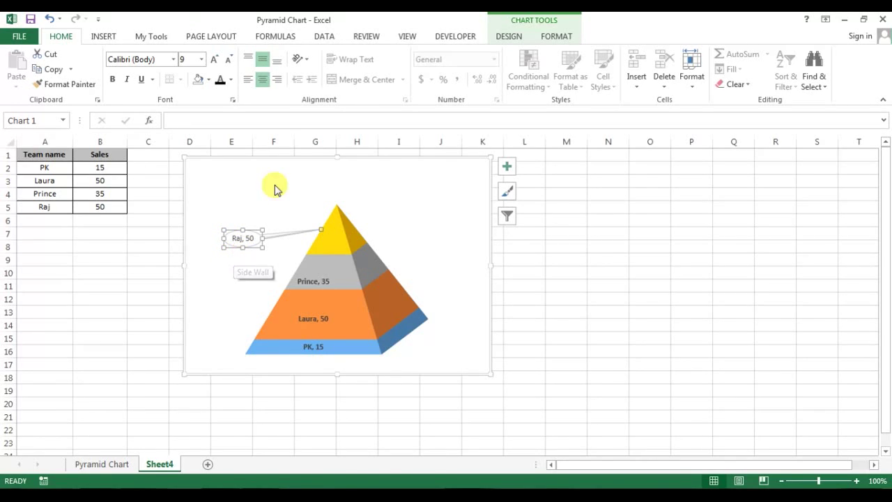
pyautogui.click(562, 38)
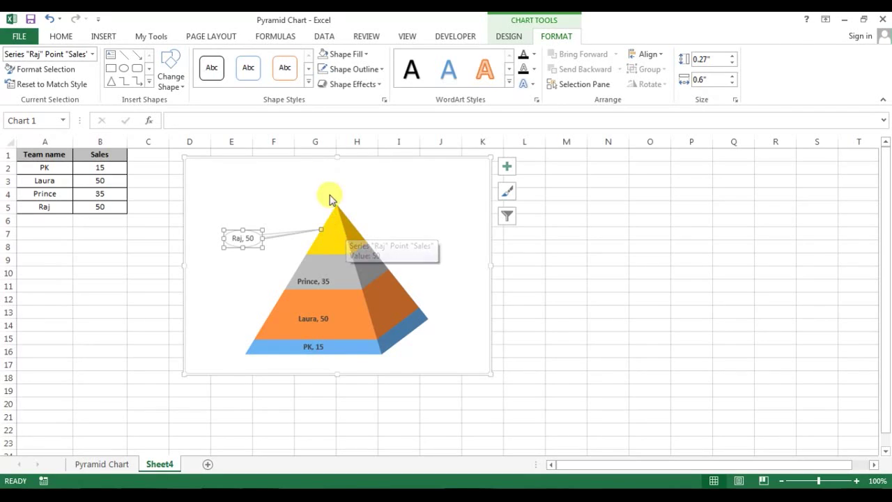
pyautogui.moveTo(342, 230)
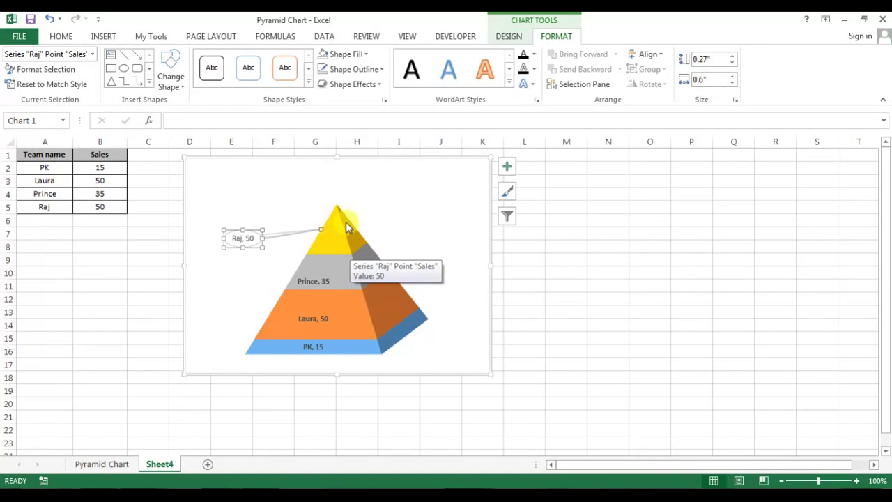
pyautogui.click(307, 83)
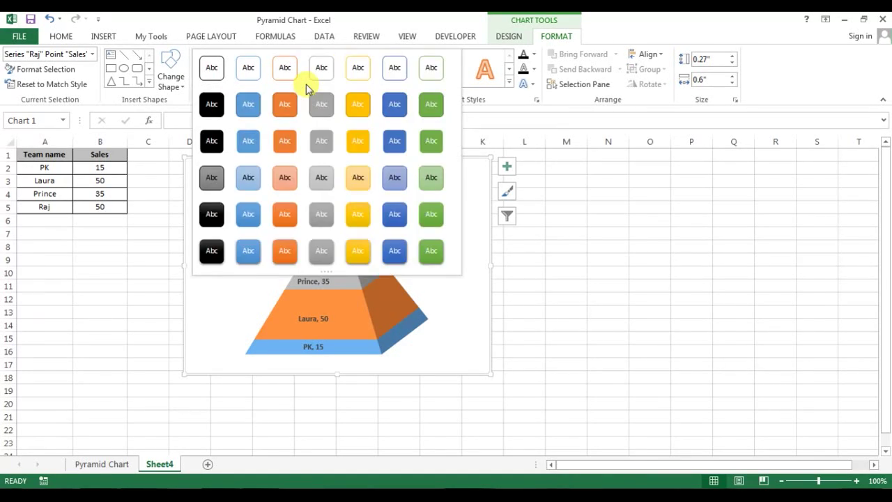
pyautogui.click(362, 222)
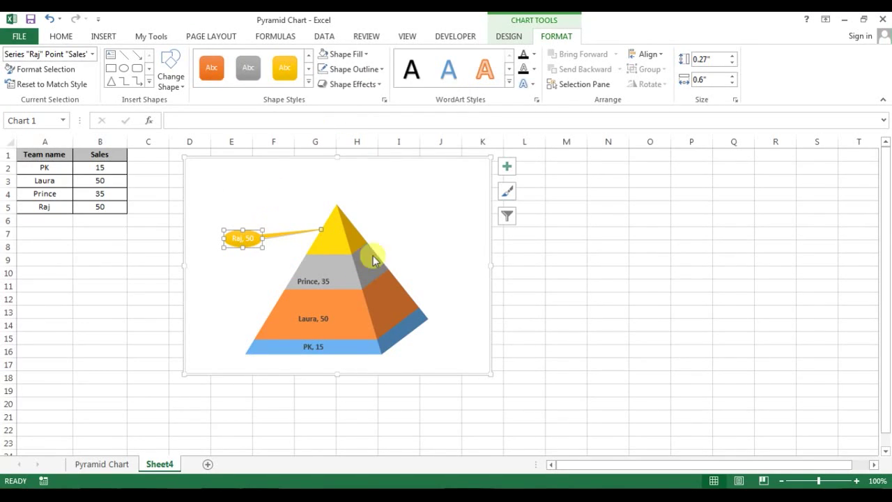
pyautogui.moveTo(329, 276); pyautogui.dragTo(249, 279)
# - Give Prince, 35 an oval callout and drag Laura and PK labels left of their tiers
pyautogui.rightClick(249, 280)
pyautogui.moveTo(315, 436)
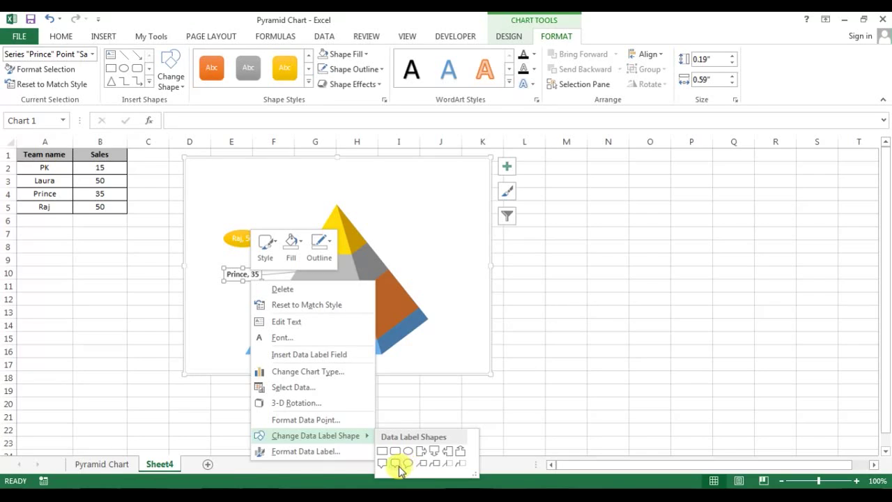
pyautogui.click(407, 465)
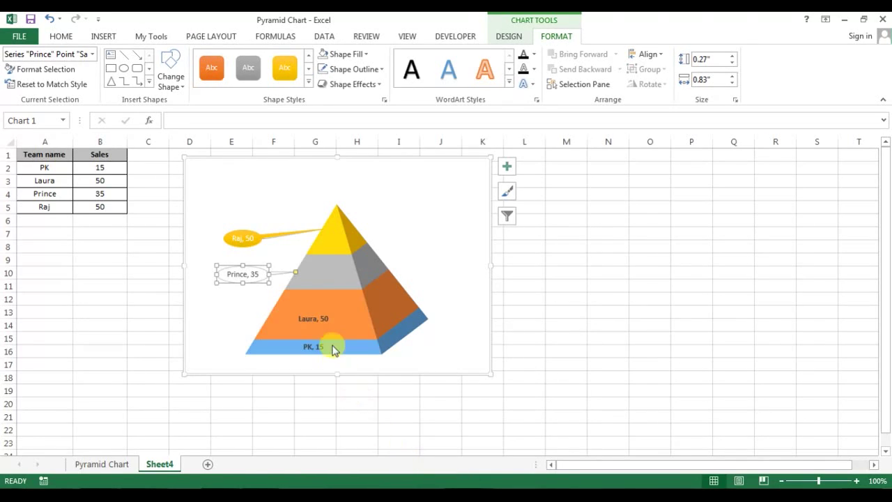
pyautogui.moveTo(317, 321); pyautogui.dragTo(228, 316)
pyautogui.rightClick(231, 317)
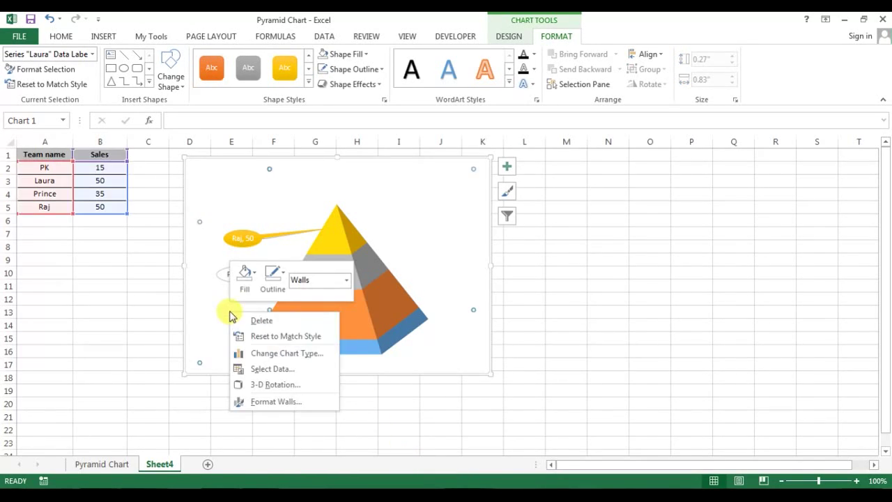
pyautogui.press('Escape')
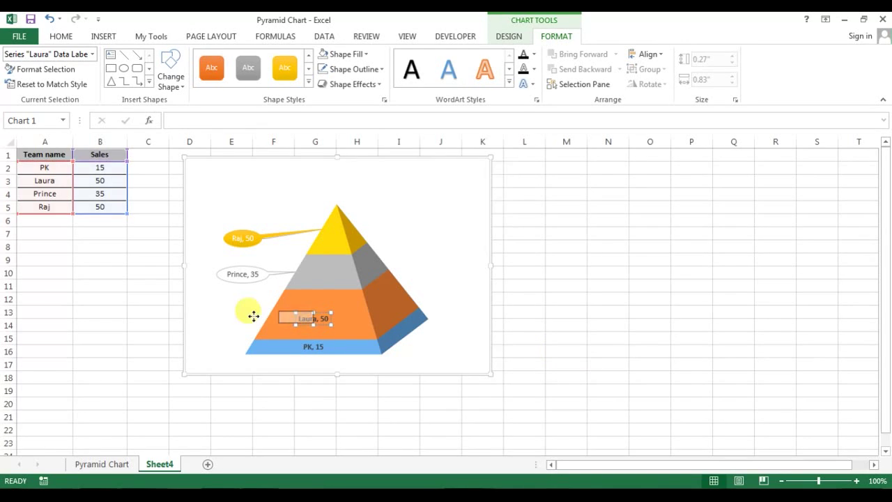
pyautogui.moveTo(318, 323); pyautogui.dragTo(242, 313)
pyautogui.click(315, 347)
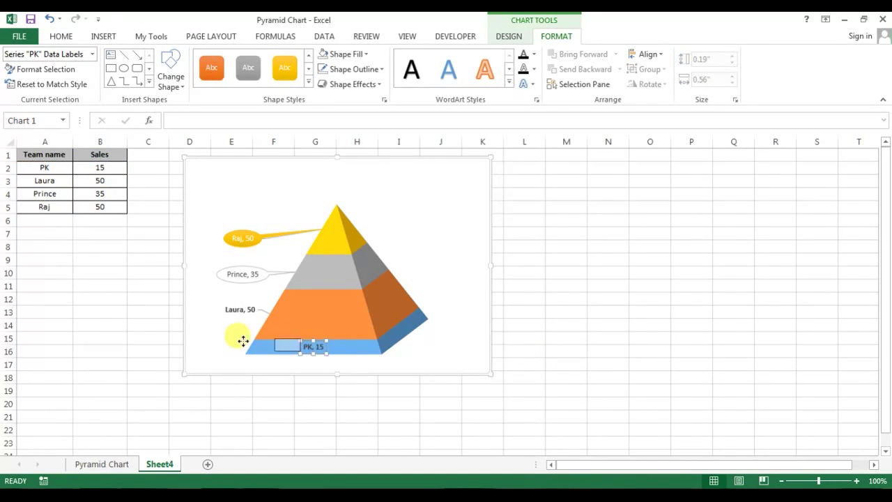
pyautogui.moveTo(317, 347); pyautogui.dragTo(216, 347)
# - Make the Laura, 50 and PK, 15 labels oval callouts and nudge Laura's further left
pyautogui.click(242, 314)
pyautogui.rightClick(242, 313)
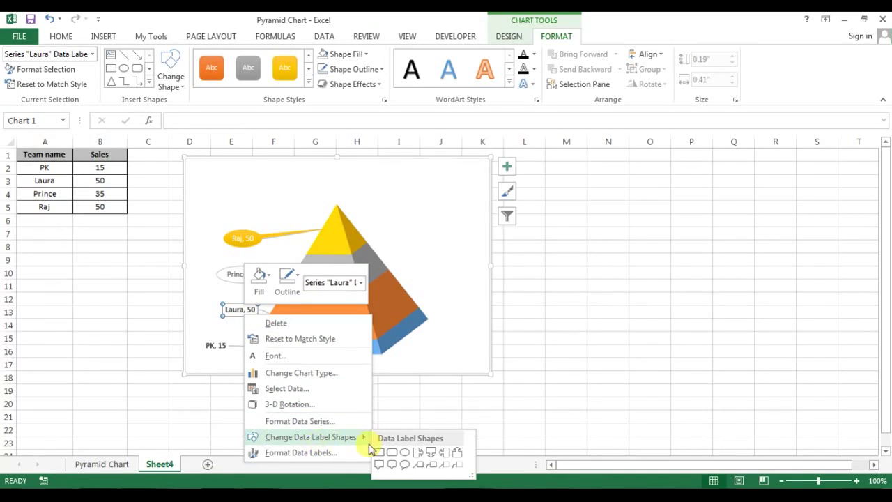
pyautogui.click(405, 465)
pyautogui.click(216, 347)
pyautogui.rightClick(216, 346)
pyautogui.moveTo(283, 323)
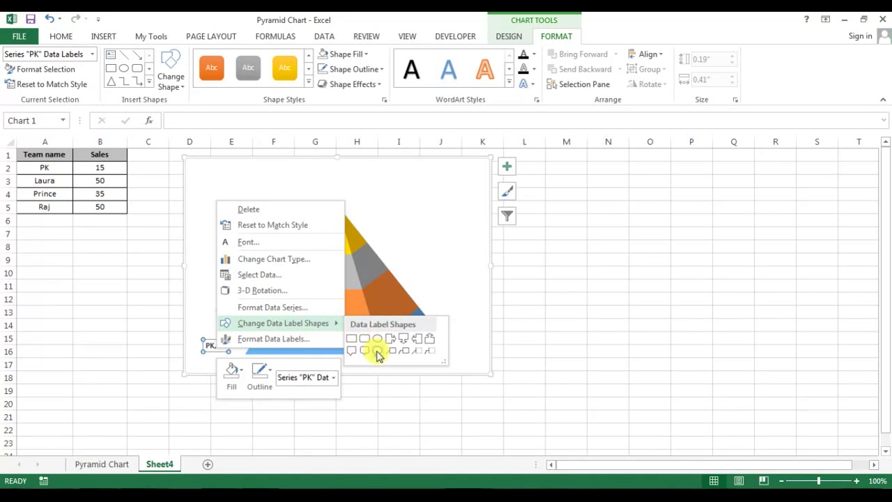
pyautogui.click(377, 356)
pyautogui.click(589, 297)
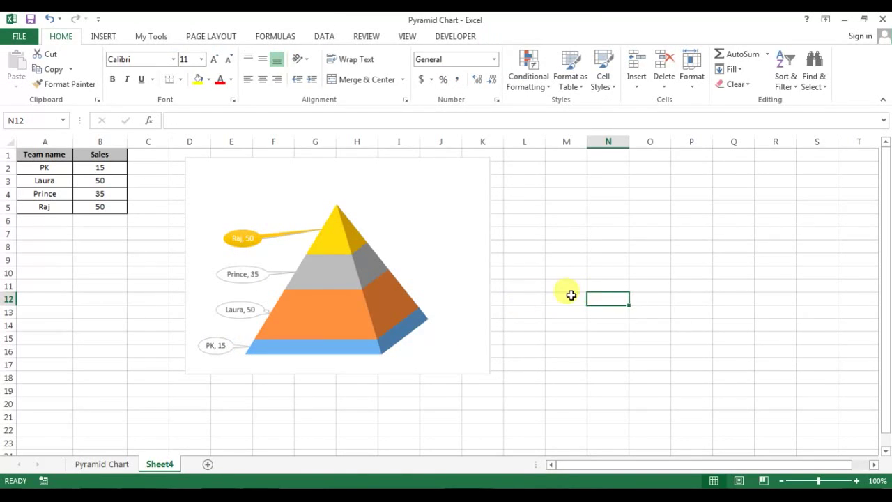
pyautogui.click(237, 311)
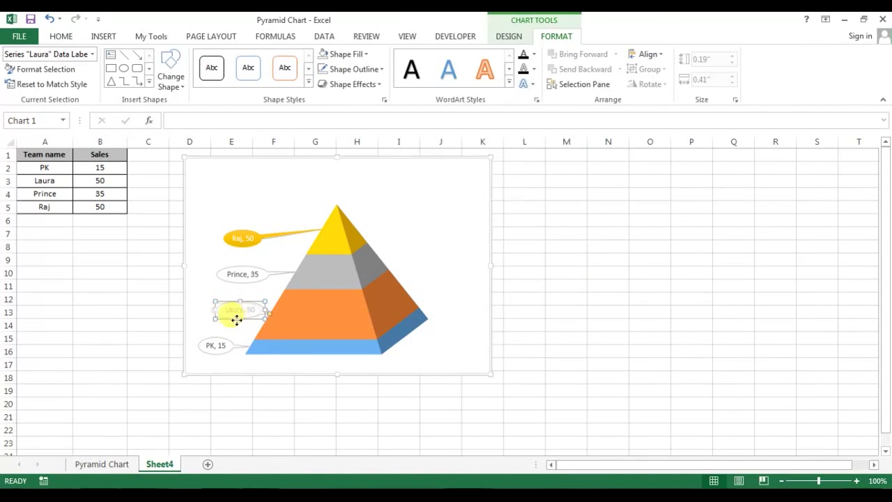
pyautogui.moveTo(226, 322); pyautogui.dragTo(225, 323)
pyautogui.click(522, 280)
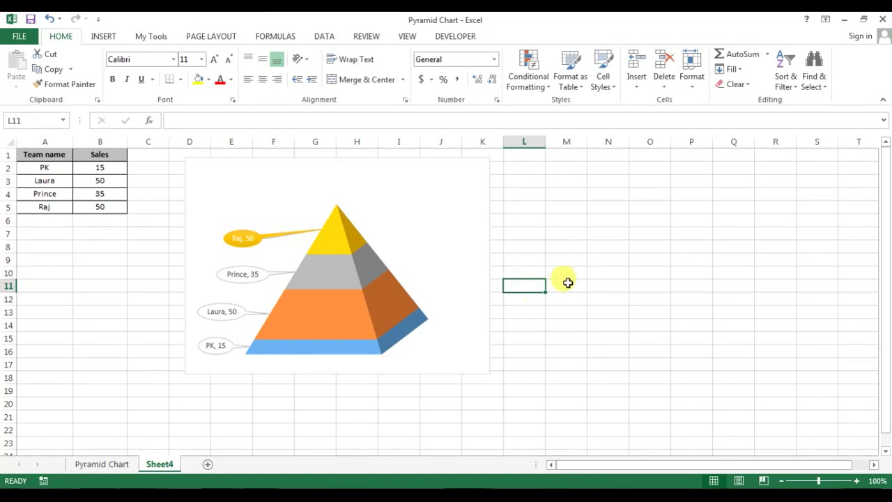
# - Fill the Prince callout grey, Laura's orange and PK's blue using shape styles
pyautogui.click(264, 278)
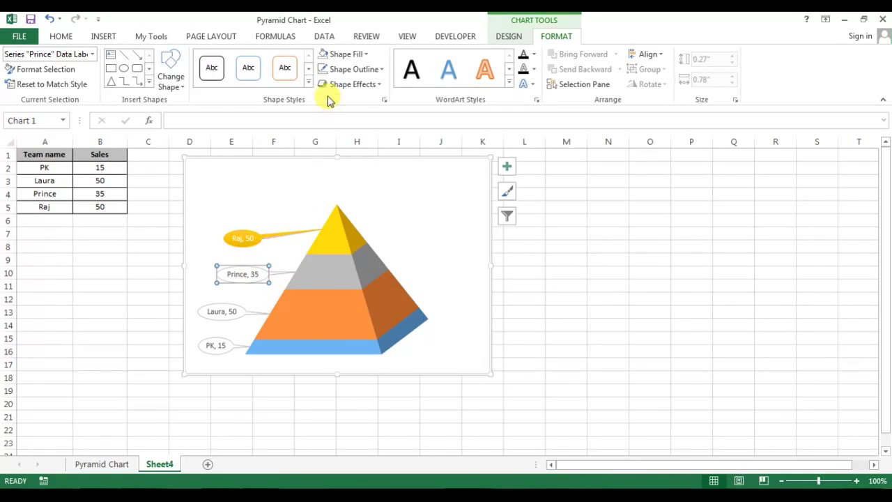
pyautogui.click(309, 83)
pyautogui.click(320, 213)
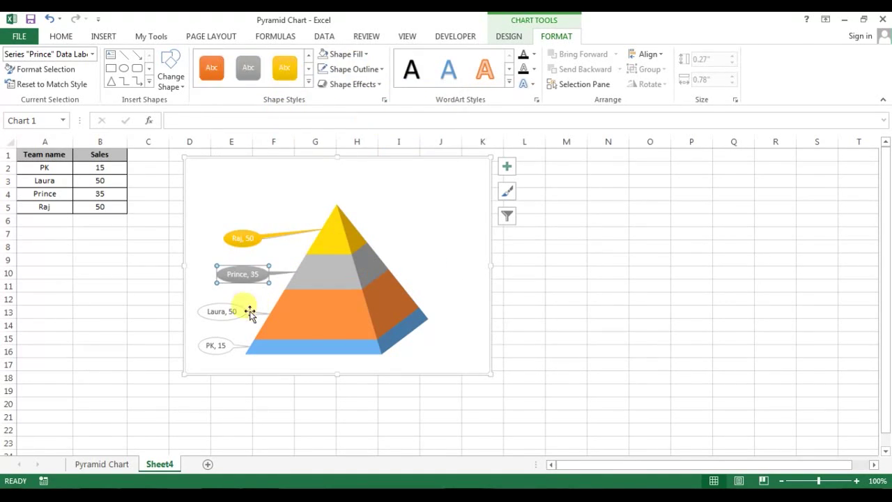
pyautogui.click(227, 315)
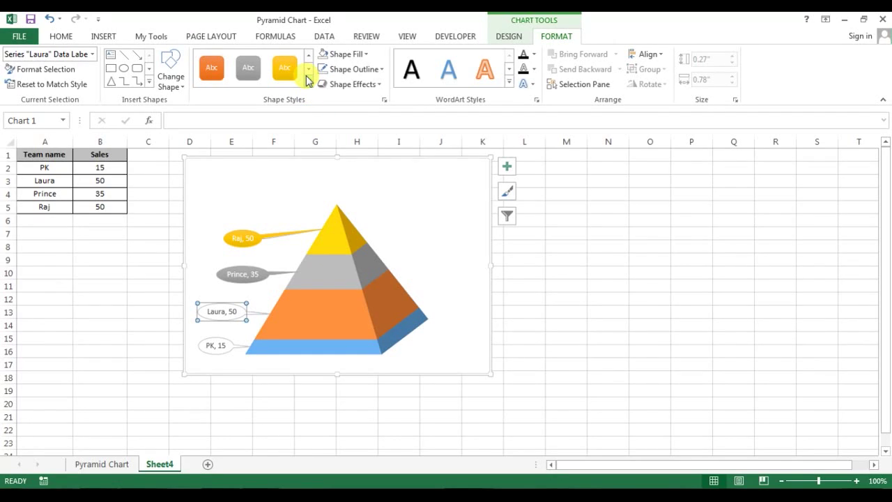
pyautogui.click(212, 70)
pyautogui.click(221, 344)
pyautogui.click(308, 83)
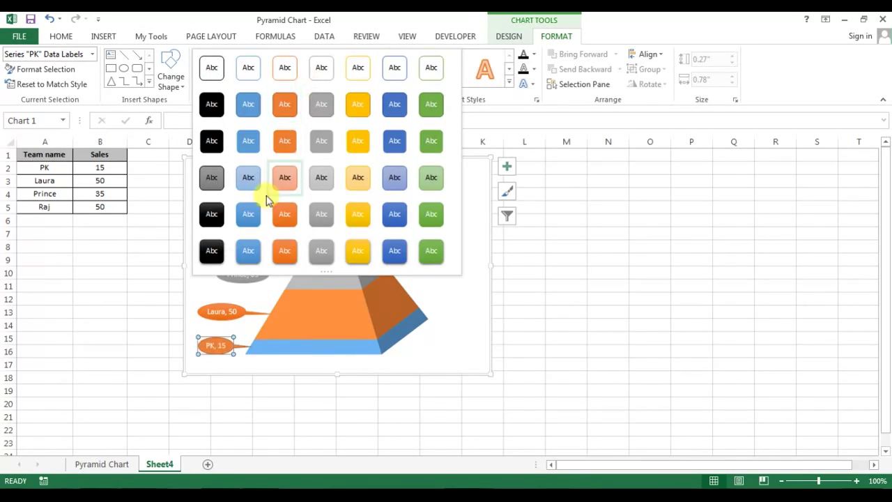
pyautogui.click(249, 218)
pyautogui.click(673, 321)
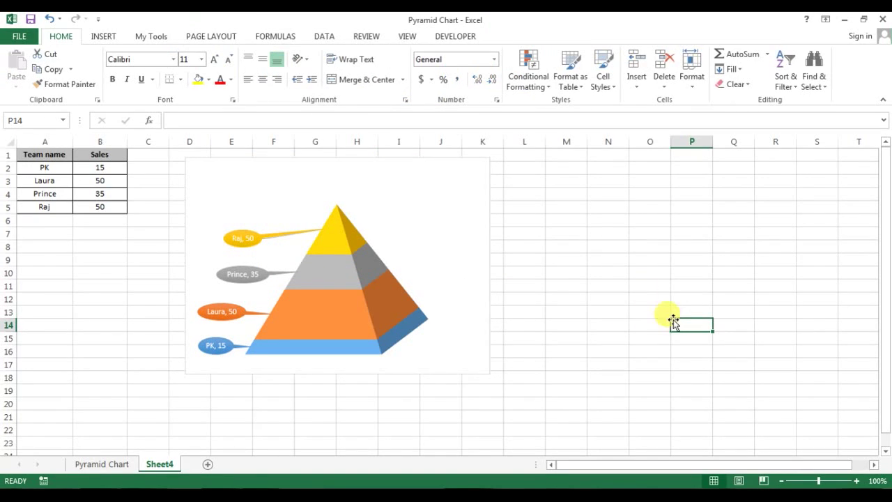
pyautogui.click(480, 191)
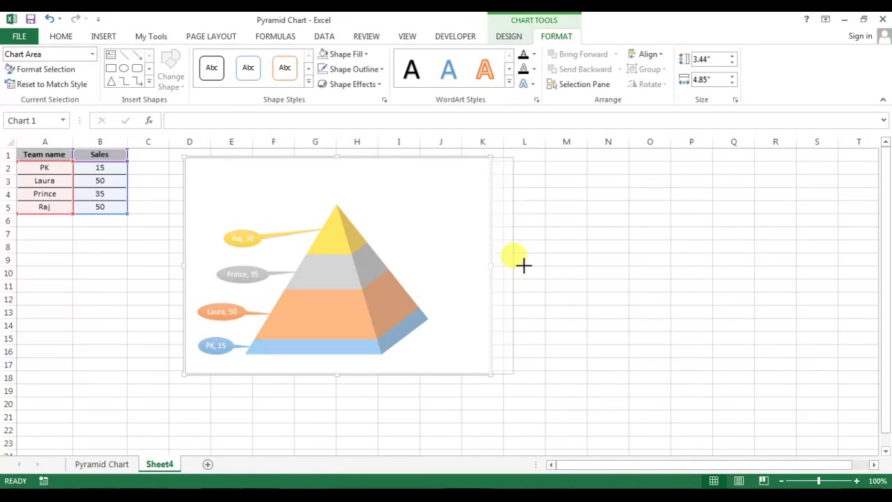
pyautogui.moveTo(493, 266)
pyautogui.mouseDown()
pyautogui.moveTo(539, 266)
pyautogui.moveTo(488, 266)
pyautogui.mouseUp()
pyautogui.click(605, 263)
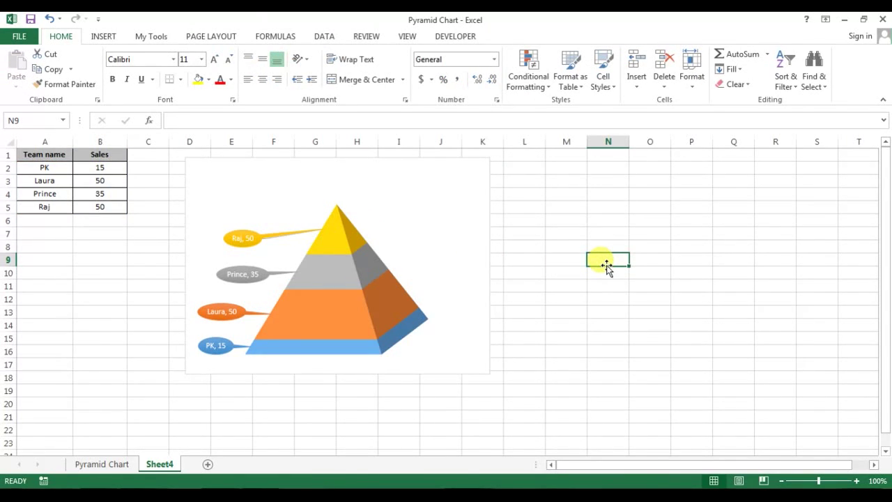